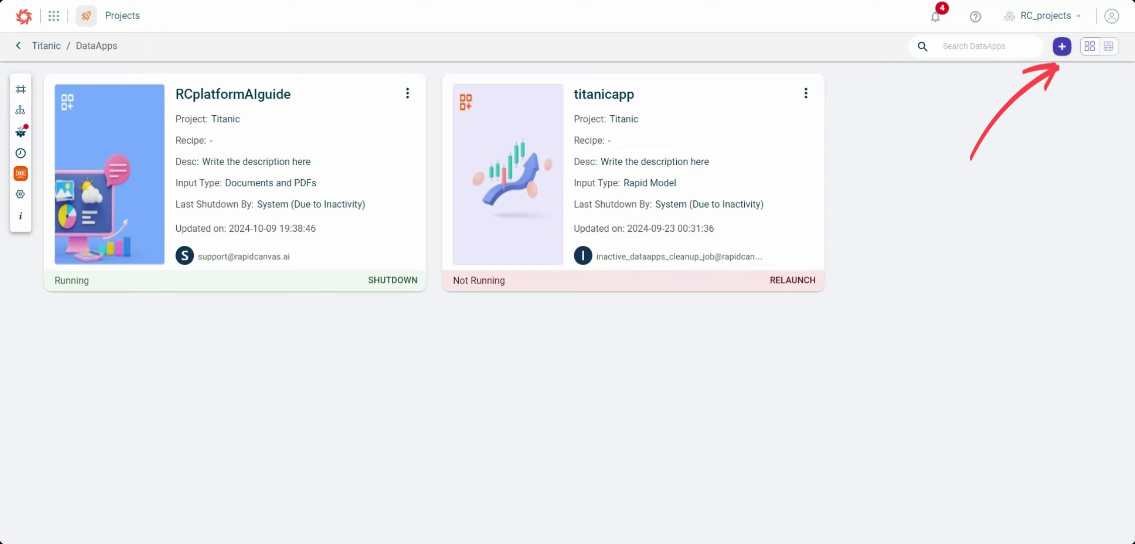
Start a new Custom DataApp in the Titanic project with Project Canvas Datasets as its input
{"action": "left_click", "coordinate": [1062, 50]}
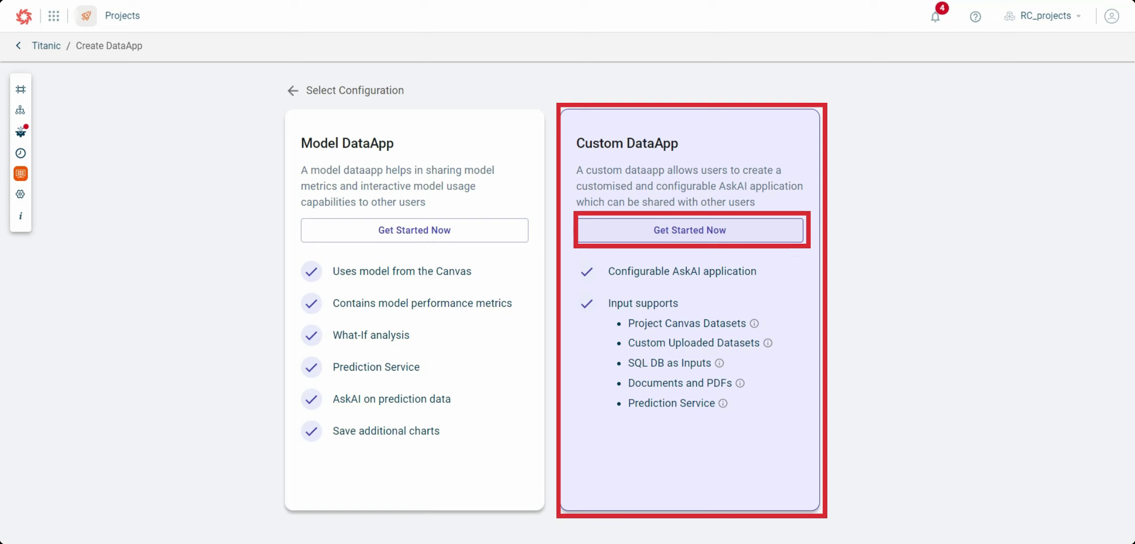
{"action": "left_click", "coordinate": [723, 239]}
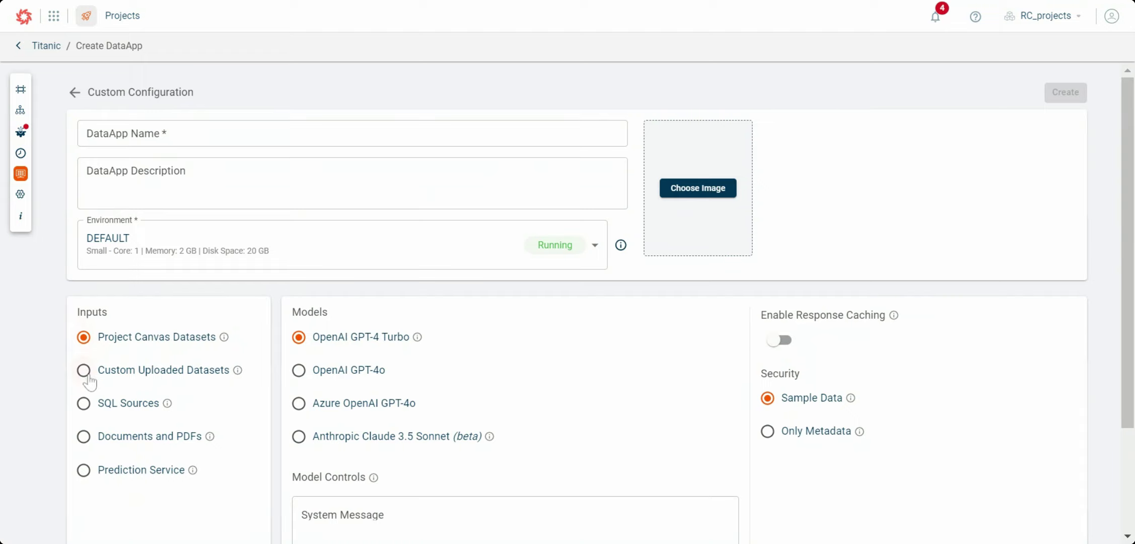
{"action": "left_click", "coordinate": [86, 374]}
{"action": "left_click", "coordinate": [85, 340]}
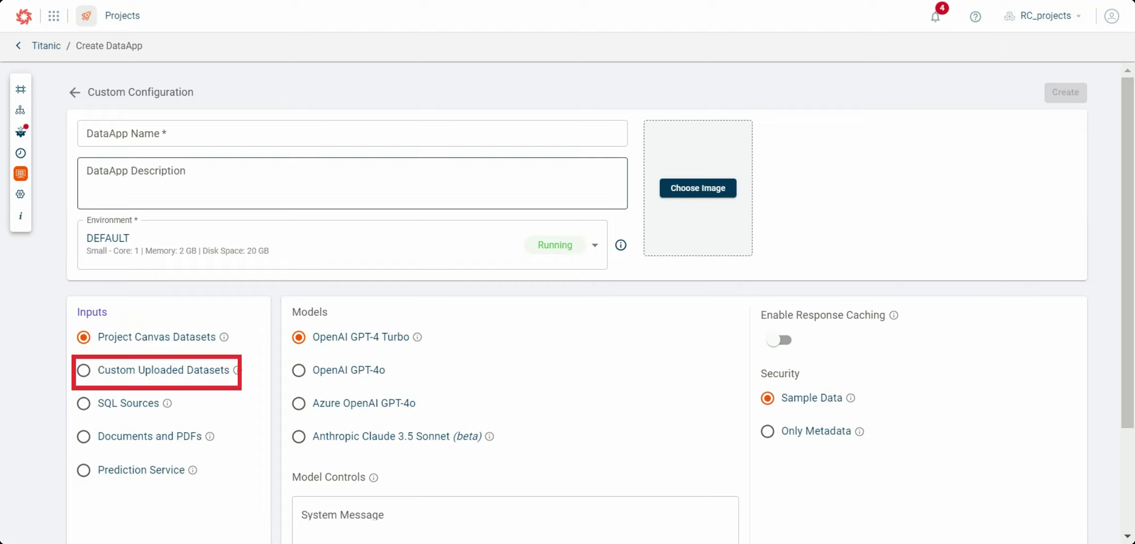
Name the DataApp "Titanicprojectcanvas" and enter "Write the description here" as its description
{"action": "left_click", "coordinate": [352, 133]}
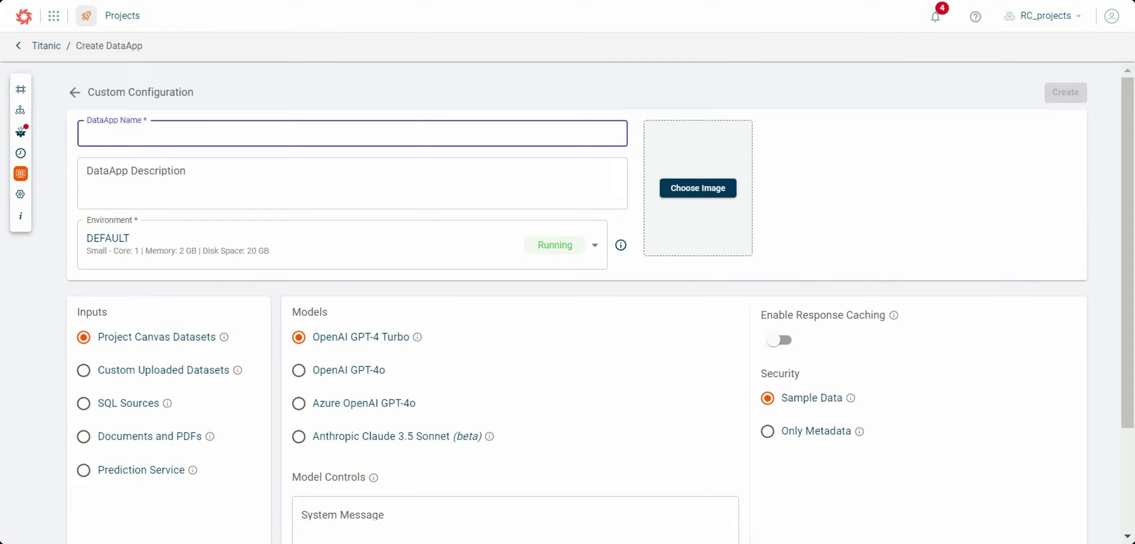
{"action": "type", "text": "Titanicproj"}
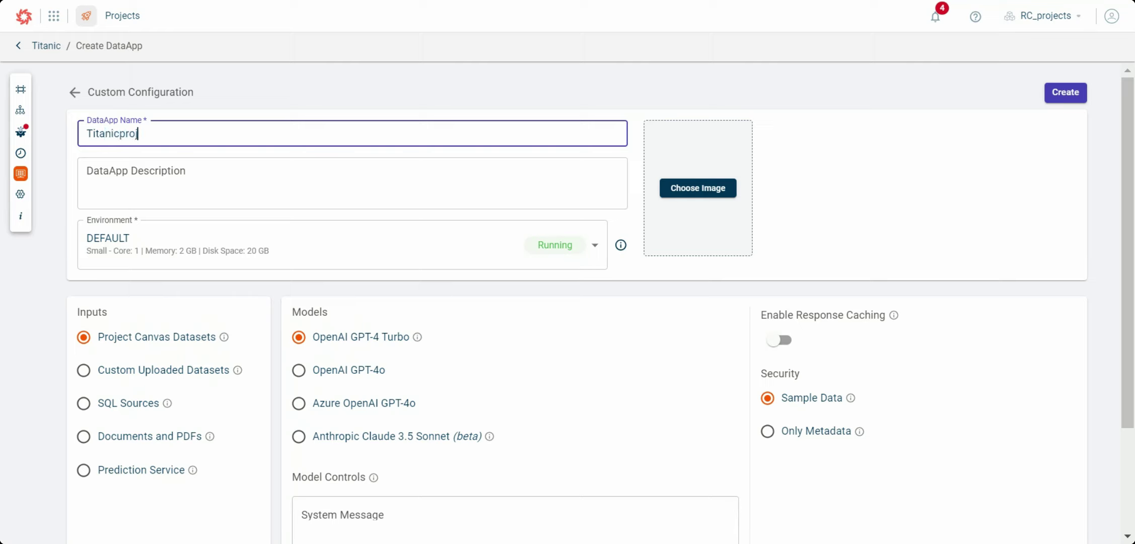
{"action": "type", "text": "ectcanvas"}
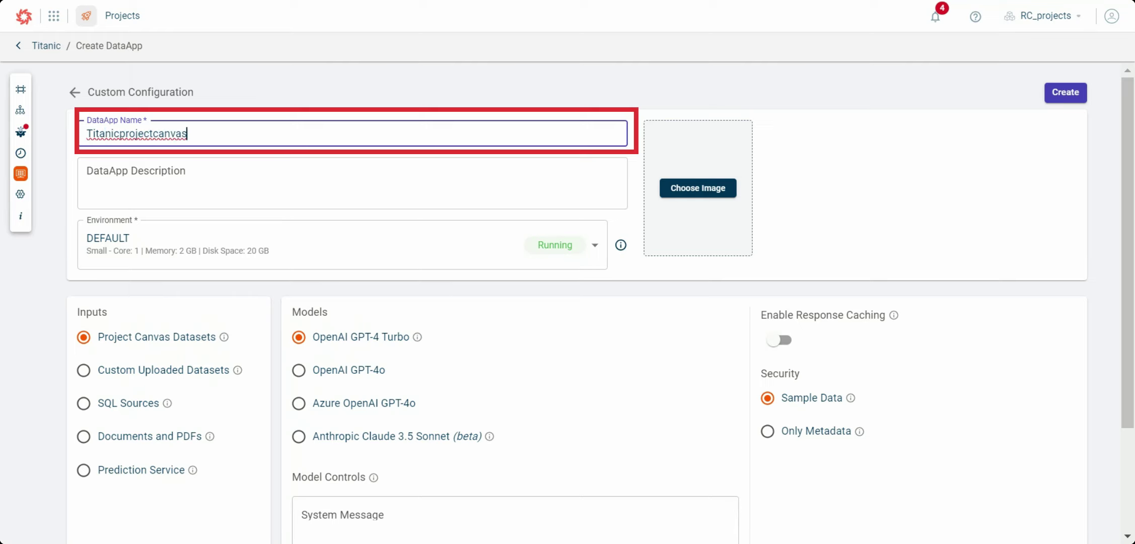
{"action": "left_click", "coordinate": [88, 171]}
{"action": "type", "text": "Wr"}
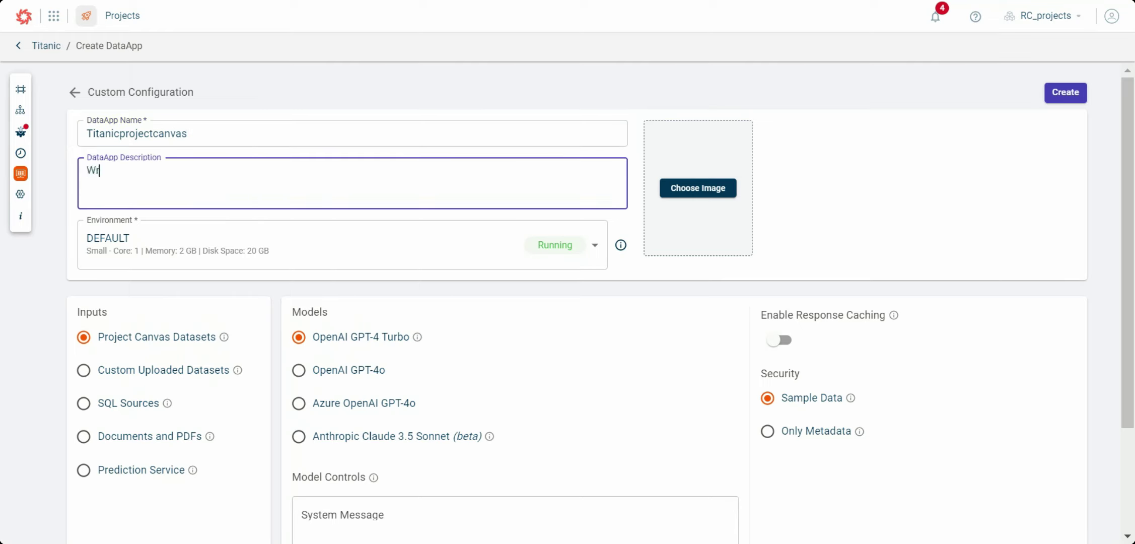
{"action": "type", "text": "ite the description here"}
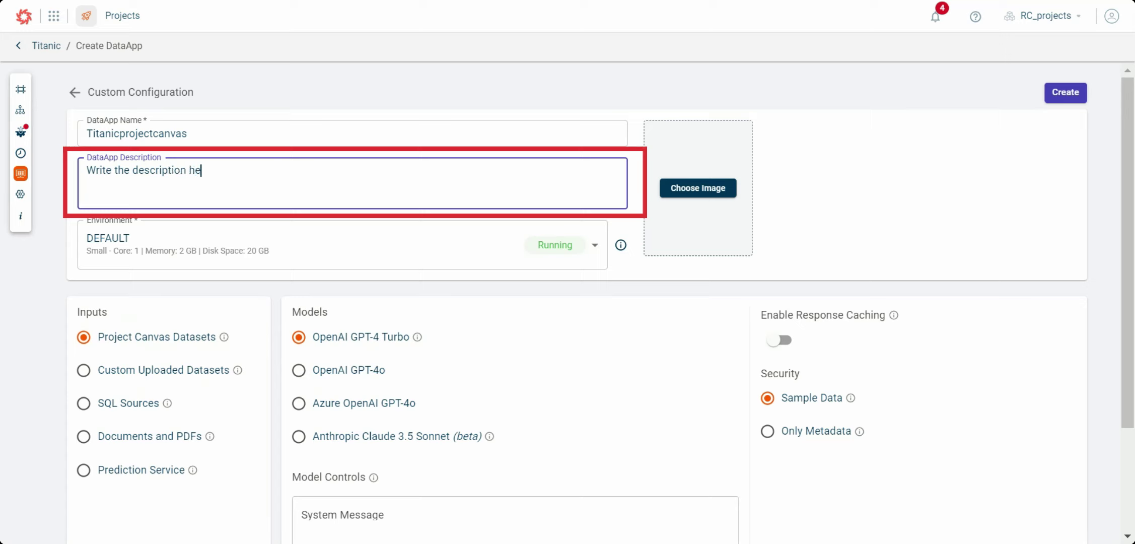
Keep the DEFAULT environment and choose the blue computer-monitor illustration as the DataApp's preview image
{"action": "left_click", "coordinate": [261, 262]}
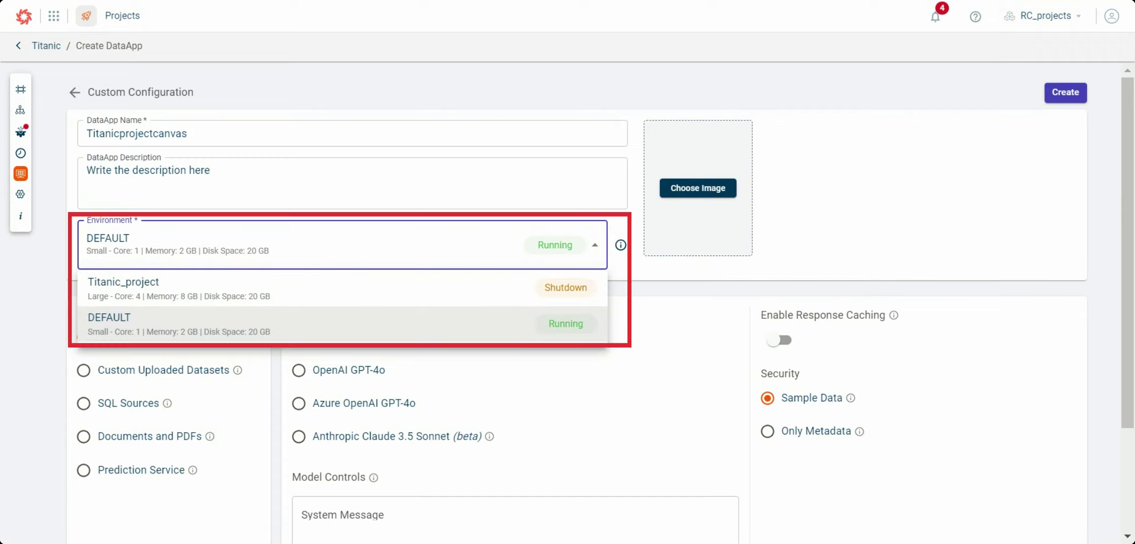
{"action": "left_click", "coordinate": [262, 259]}
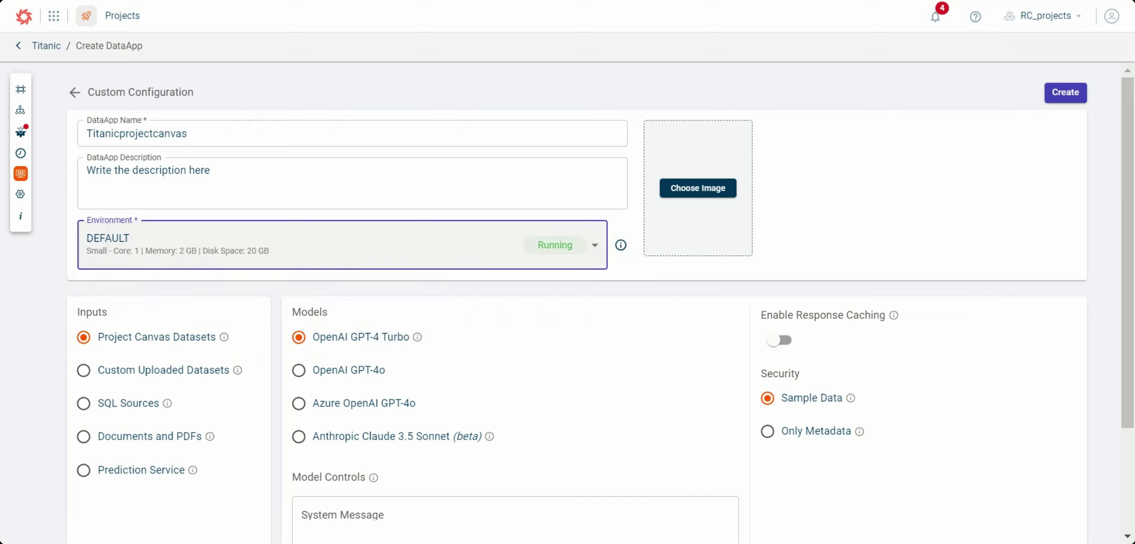
{"action": "left_click", "coordinate": [697, 188]}
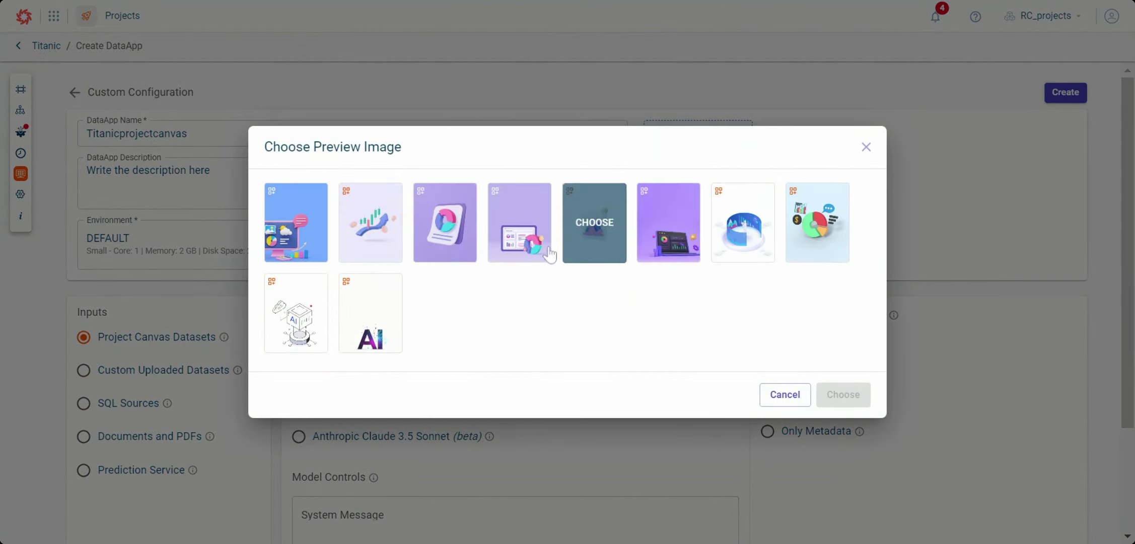
{"action": "left_click", "coordinate": [296, 245]}
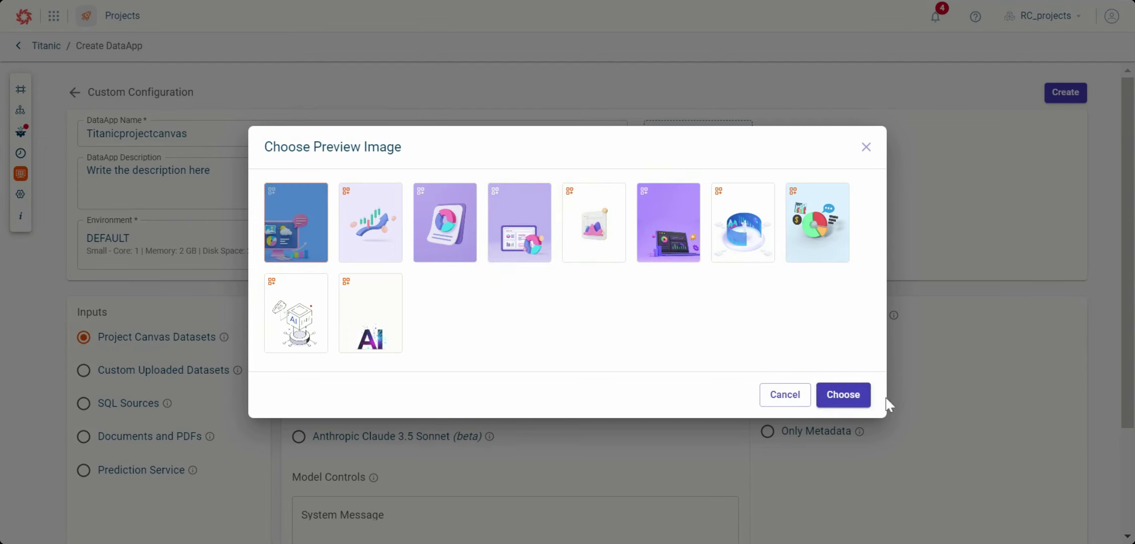
{"action": "left_click", "coordinate": [851, 396]}
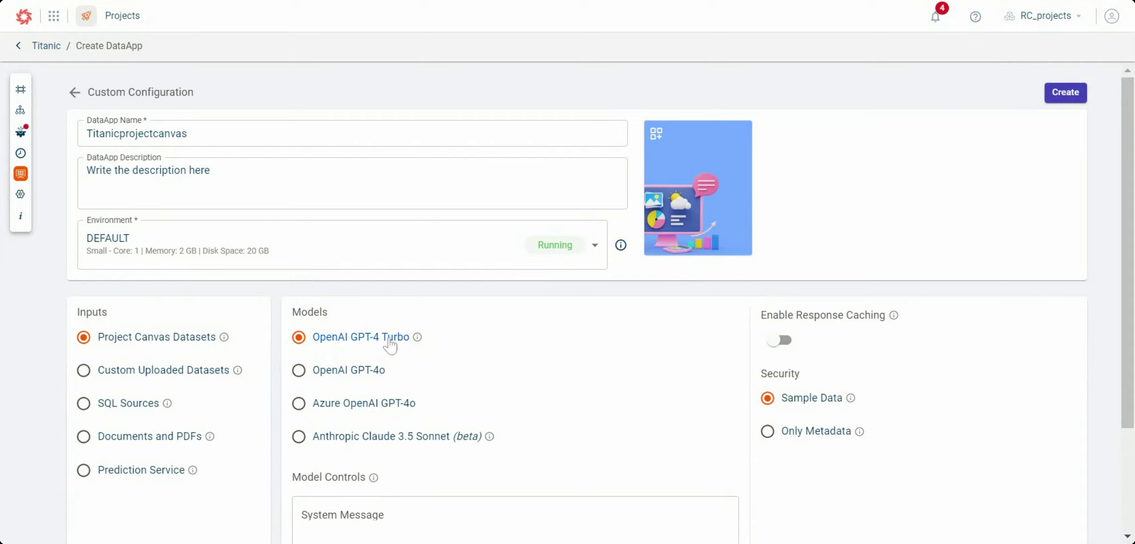
Enable response caching and enter the system message "The data itself represents historical records, providing an opportunity to work with a real-world example of a tragic event."
{"action": "scroll", "coordinate": [790, 257], "scroll_direction": "down", "scroll_amount": 2}
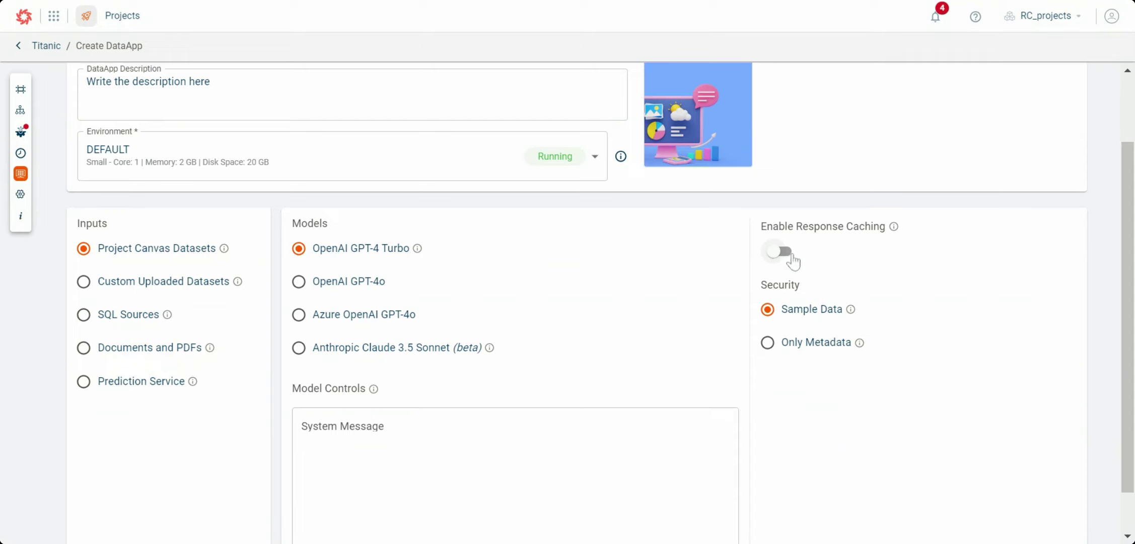
{"action": "left_click", "coordinate": [792, 256]}
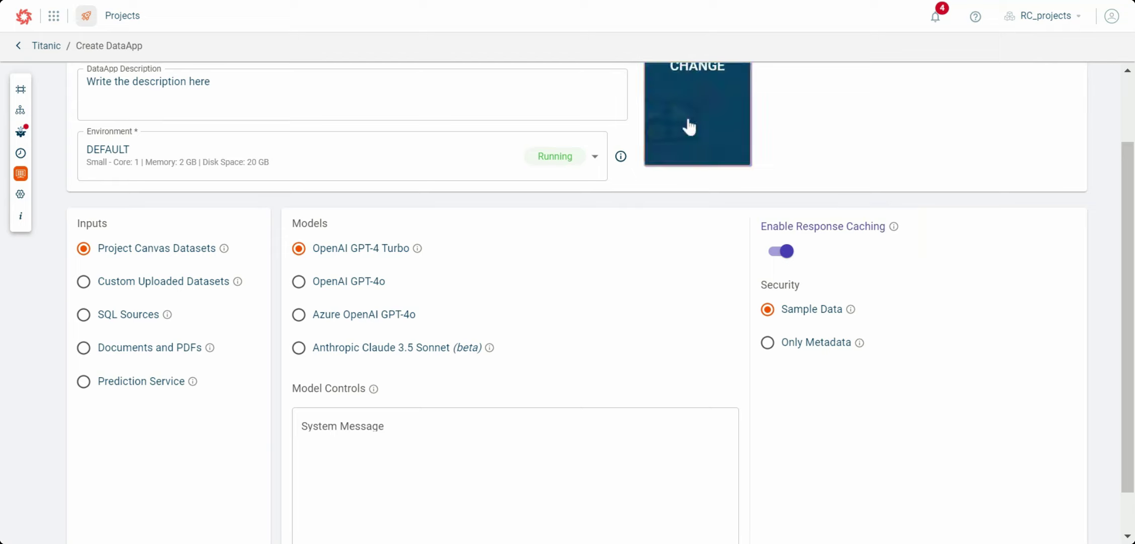
{"action": "mouse_move", "coordinate": [375, 389]}
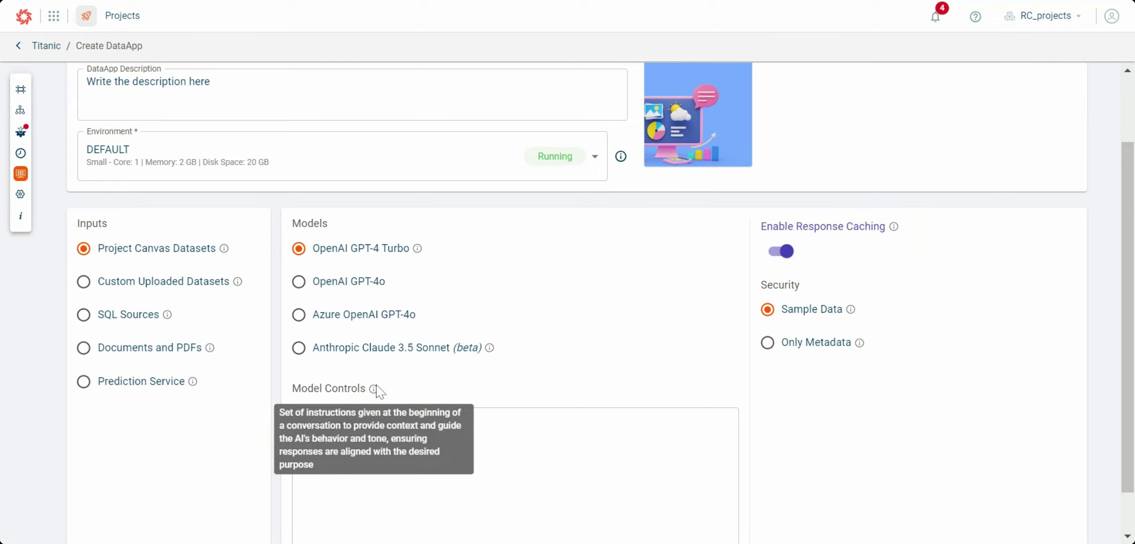
{"action": "left_click", "coordinate": [423, 433]}
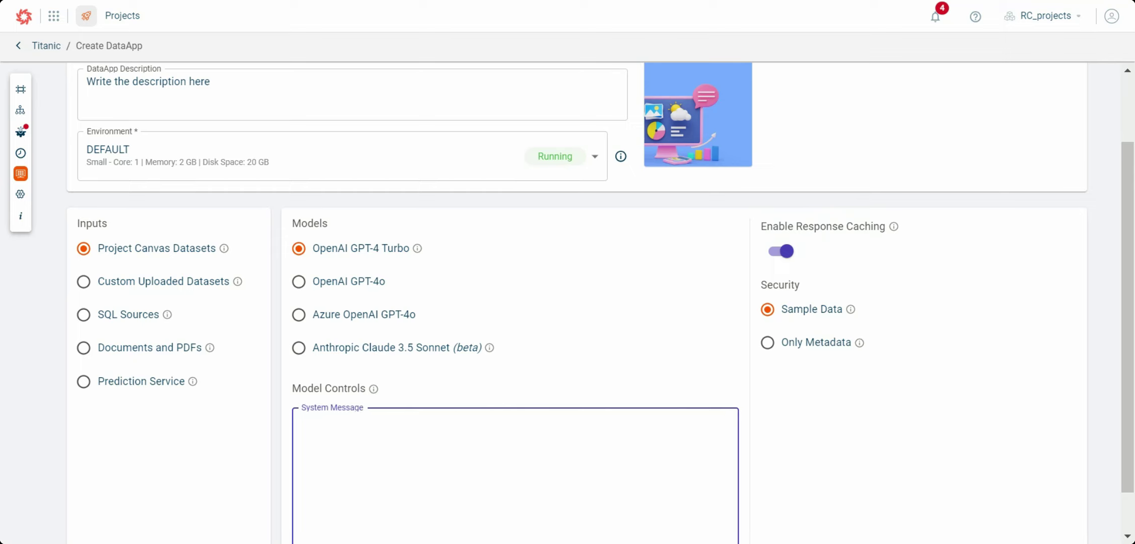
{"action": "type", "text": "The data itself represents historical records, providing an opportunity to work with a real-world example of a tragic event."}
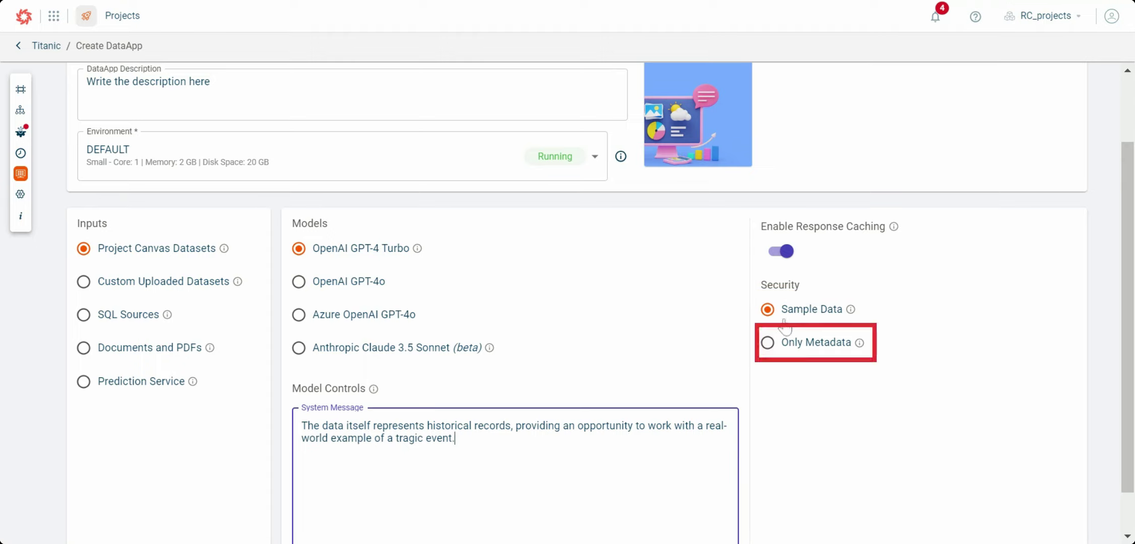
Leave the security option at Sample Data and create the DataApp
{"action": "left_click", "coordinate": [768, 344]}
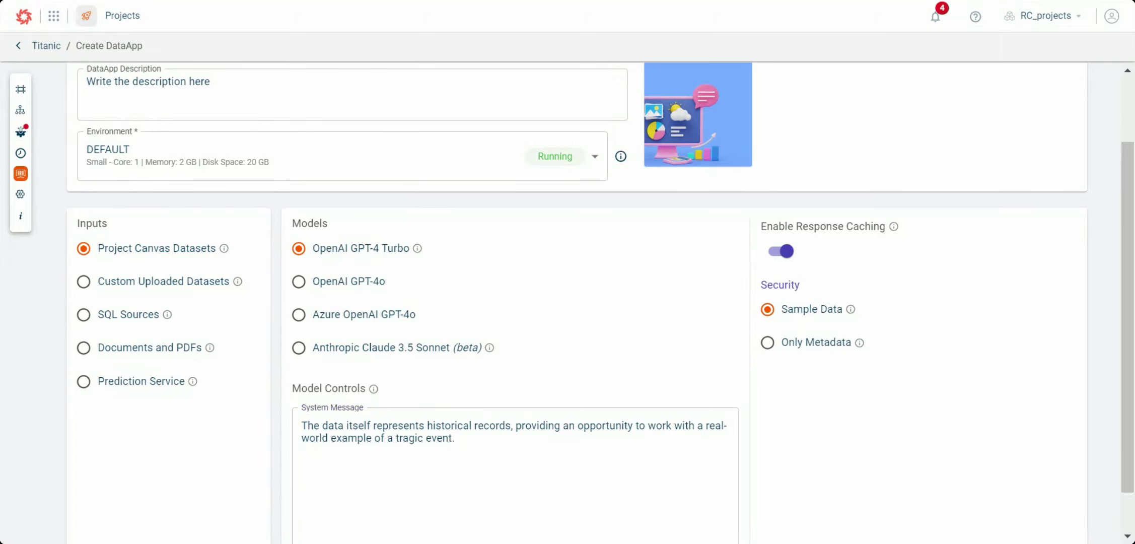
{"action": "scroll", "coordinate": [937, 399], "scroll_direction": "up", "scroll_amount": 2}
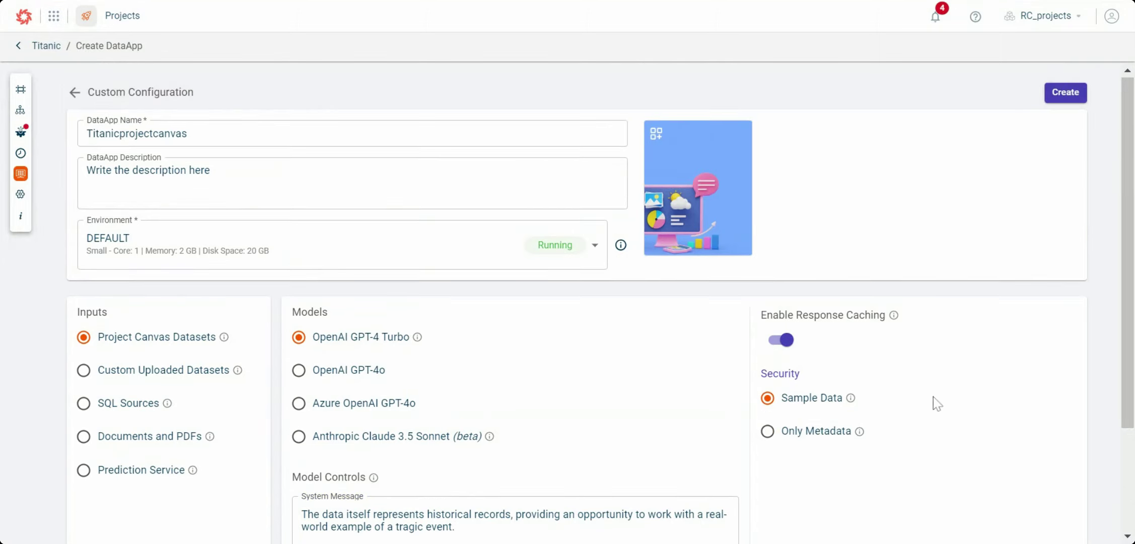
{"action": "left_click", "coordinate": [1065, 93]}
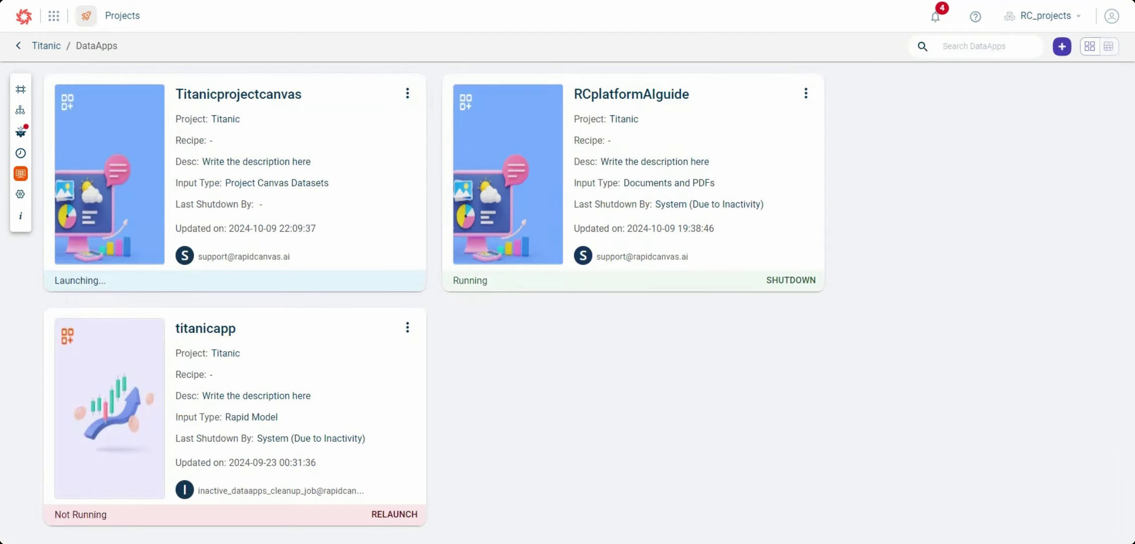
Open the Titanicprojectcanvas DataApp and select the titanic canvas dataset for the chat
{"action": "left_click", "coordinate": [271, 102]}
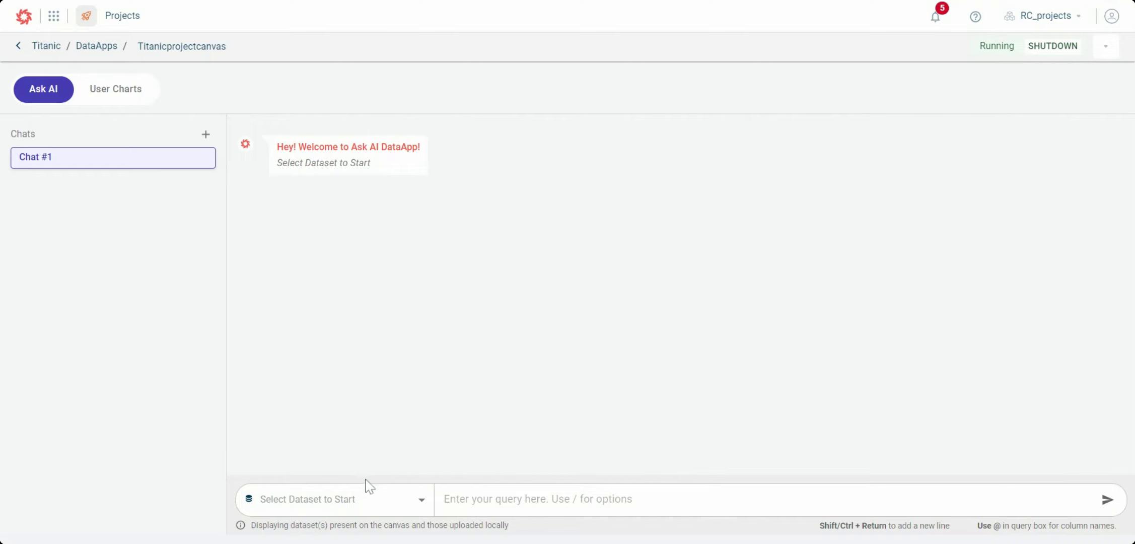
{"action": "left_click", "coordinate": [374, 506]}
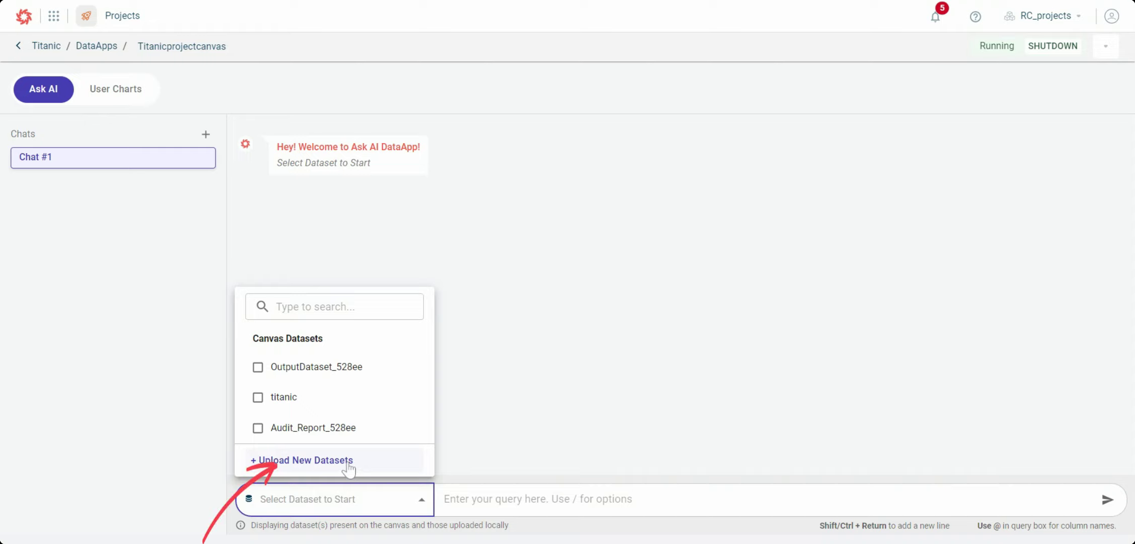
{"action": "left_click", "coordinate": [287, 397]}
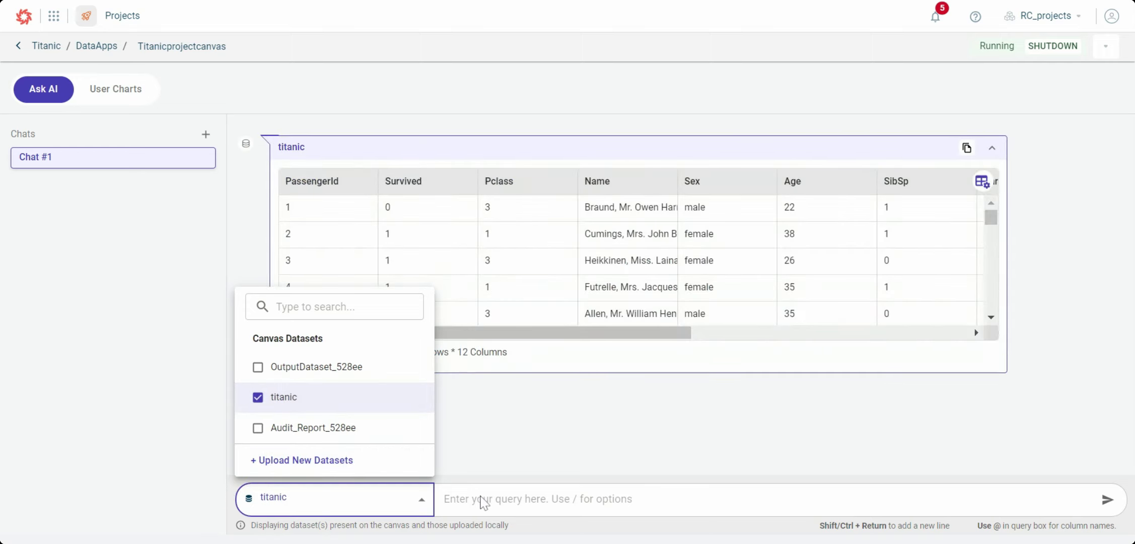
Submit a Chart query to Ask AI: "generate a chart showing the number of passengers who survived a shipwreck"
{"action": "left_click", "coordinate": [479, 498]}
{"action": "type", "text": "/"}
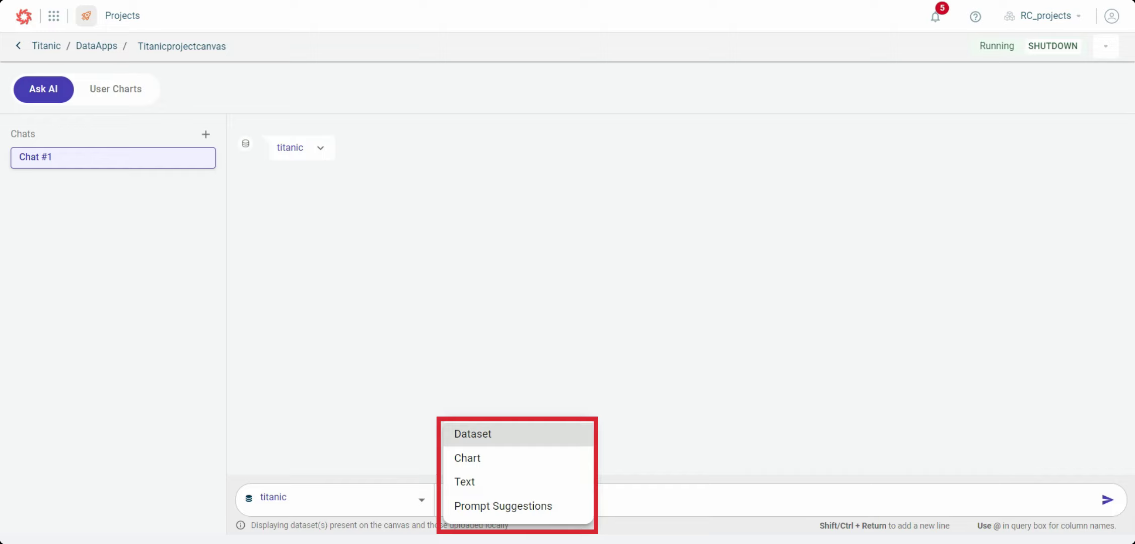
{"action": "left_click", "coordinate": [519, 465]}
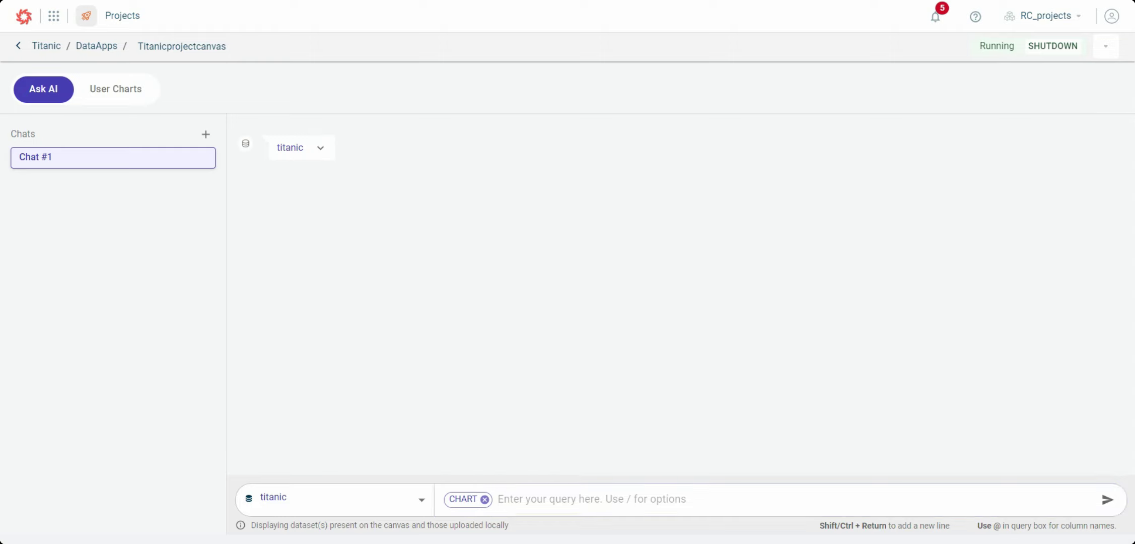
{"action": "left_click", "coordinate": [544, 500]}
{"action": "type", "text": "generate a chart showing the number of passengers who survived a shipwreck"}
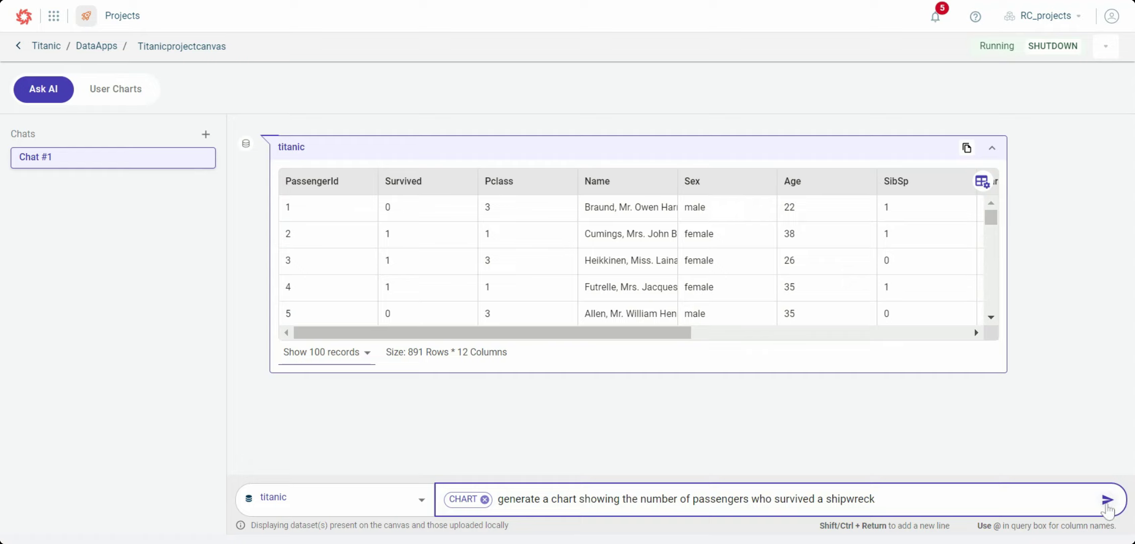
{"action": "left_click", "coordinate": [1105, 501]}
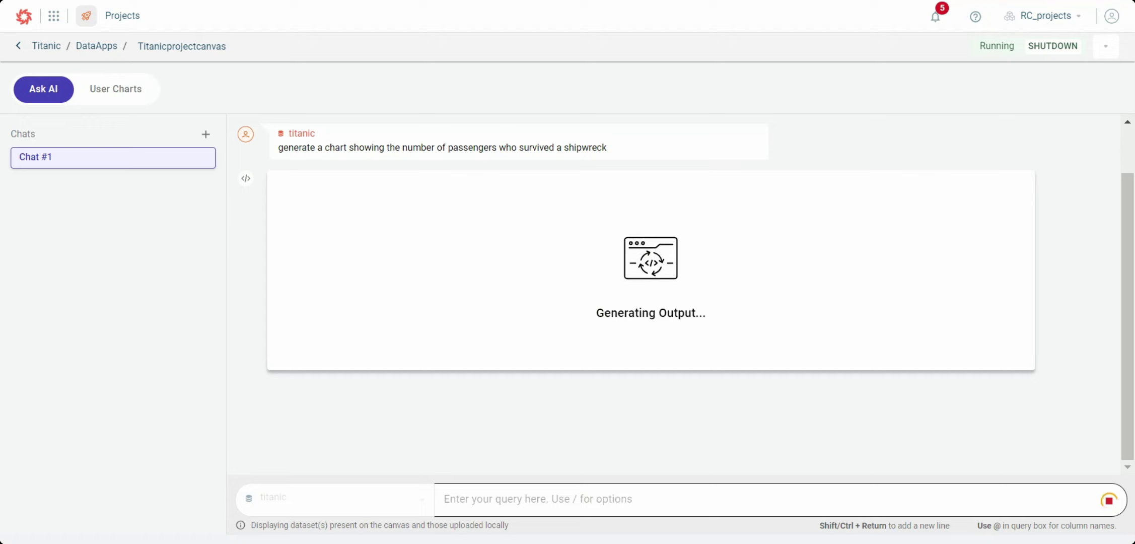
{"action": "scroll", "coordinate": [943, 448], "scroll_direction": "down", "scroll_amount": 3}
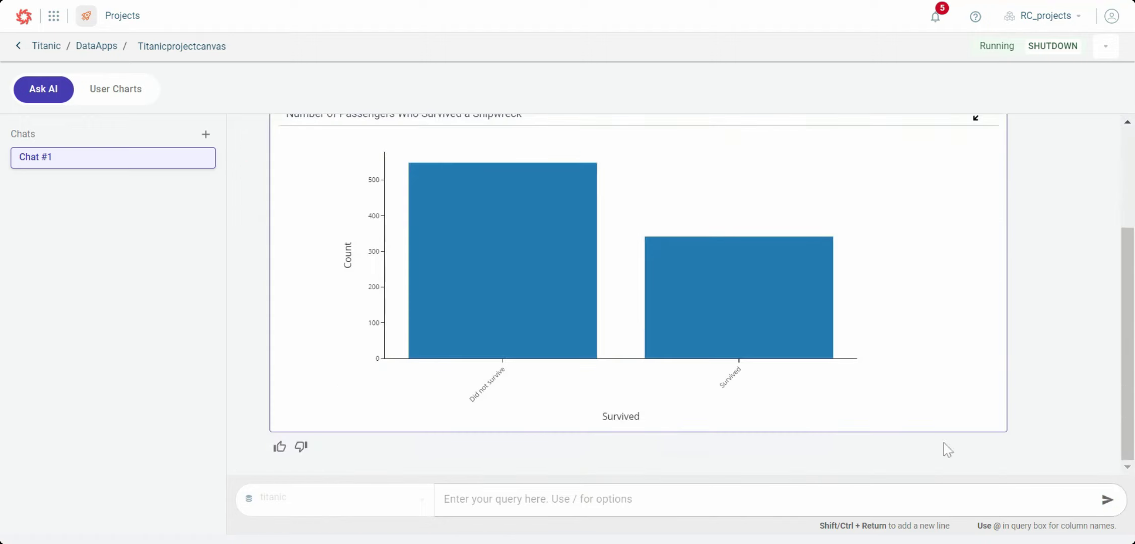
Add the generated passenger survival chart to the DataApp, keeping its suggested name
{"action": "scroll", "coordinate": [989, 421], "scroll_direction": "up", "scroll_amount": 2}
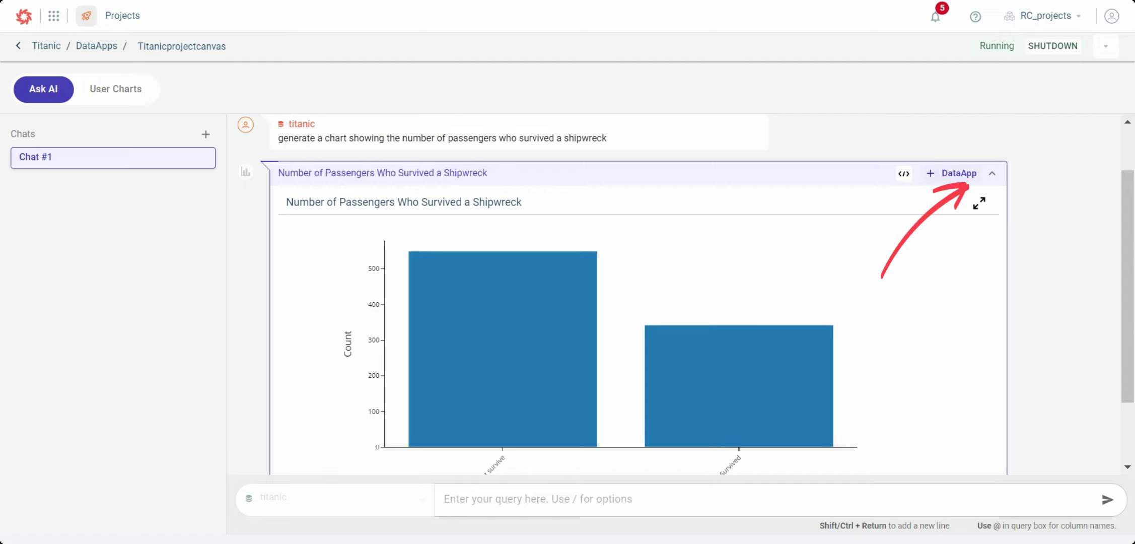
{"action": "left_click", "coordinate": [959, 177]}
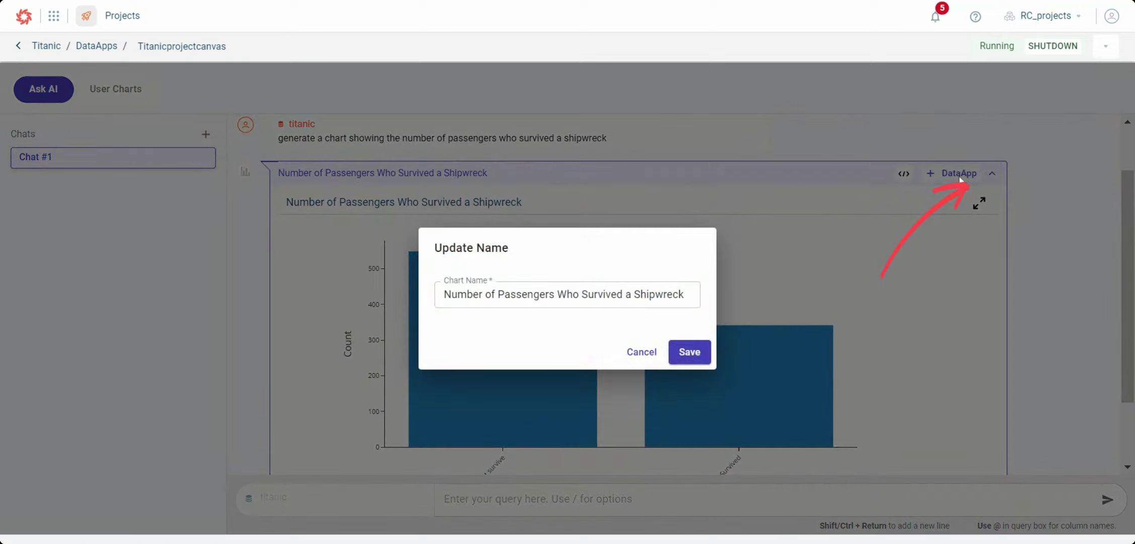
{"action": "left_click", "coordinate": [566, 294]}
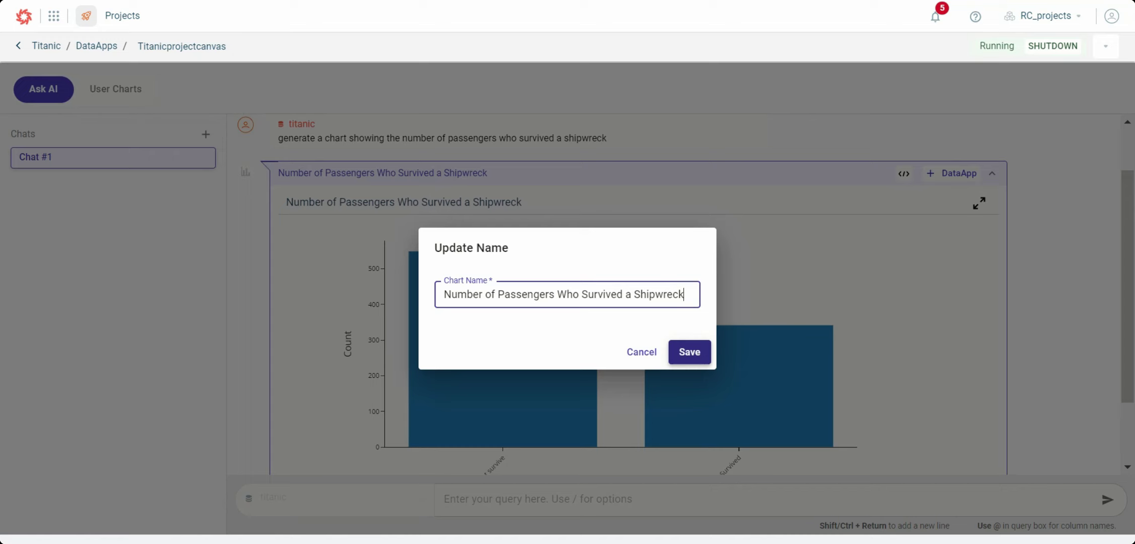
{"action": "left_click", "coordinate": [696, 351]}
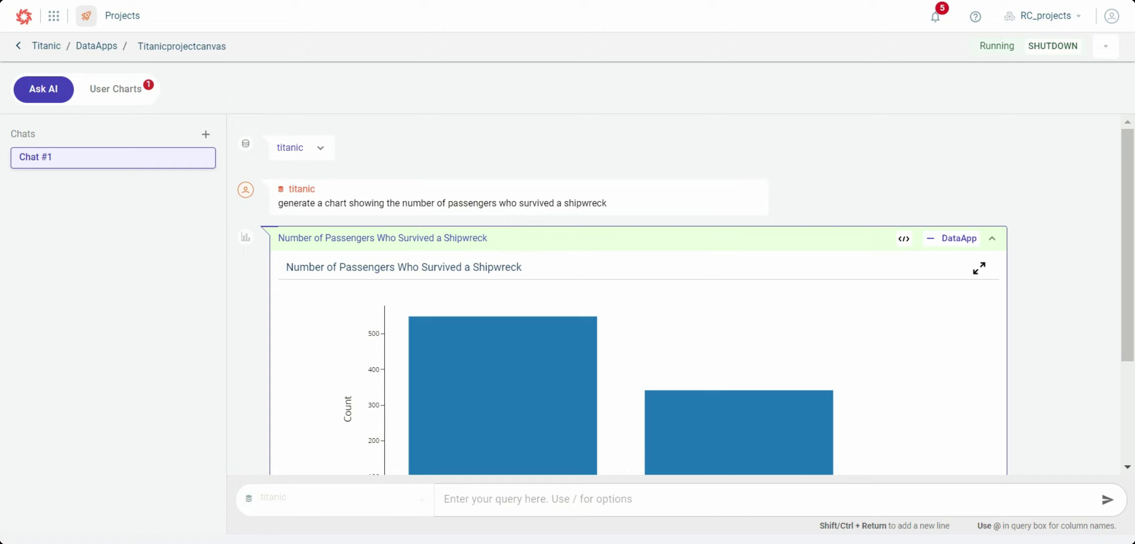
View the saved chart among the user charts, then return to the Ask AI chat and review the chart there
{"action": "left_click", "coordinate": [126, 92]}
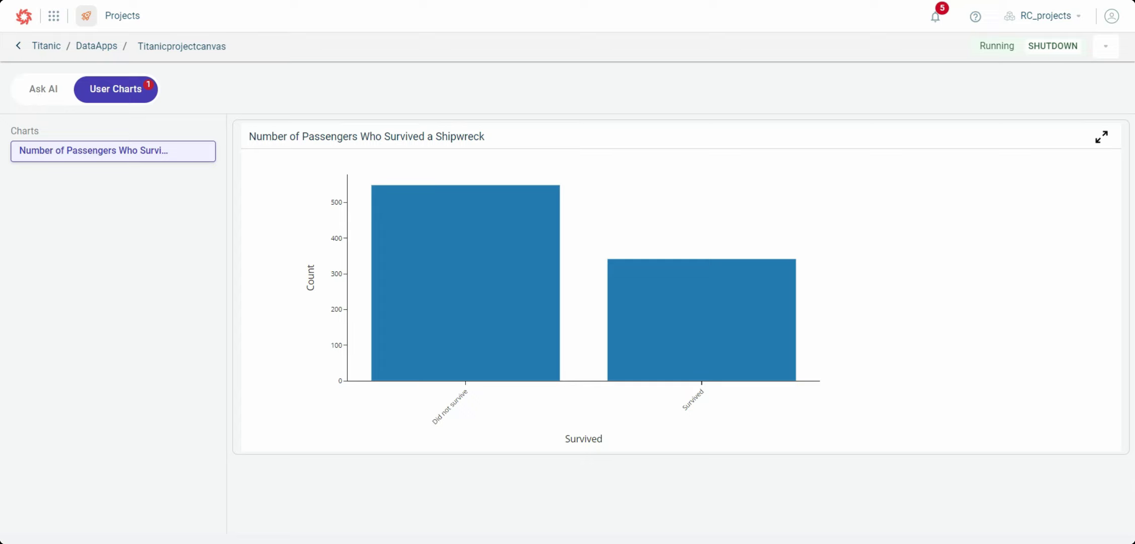
{"action": "left_click", "coordinate": [43, 89]}
{"action": "scroll", "coordinate": [600, 296], "scroll_direction": "down", "scroll_amount": 4}
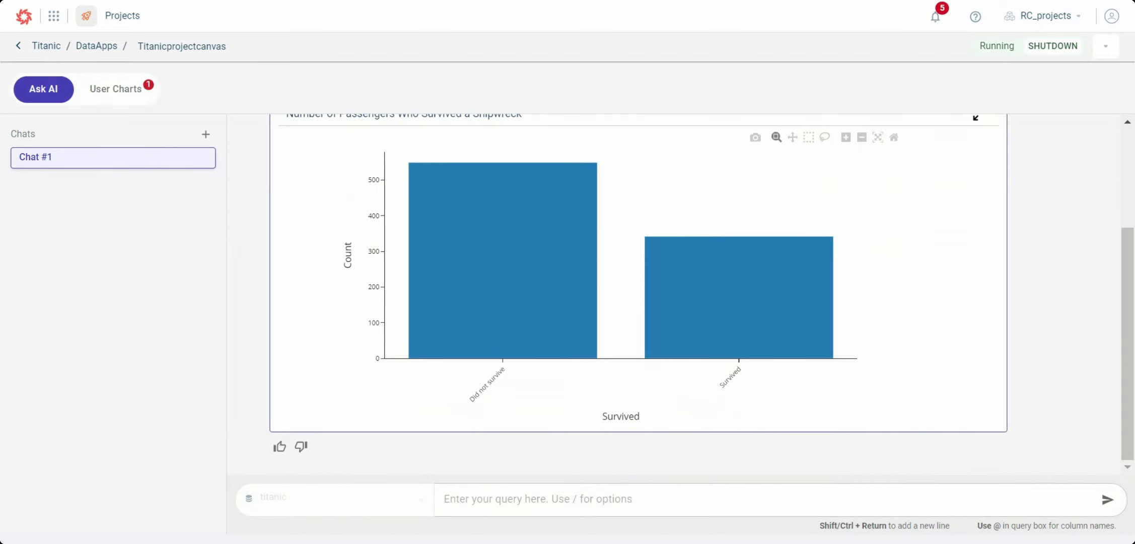
{"action": "scroll", "coordinate": [624, 295], "scroll_direction": "up", "scroll_amount": 2}
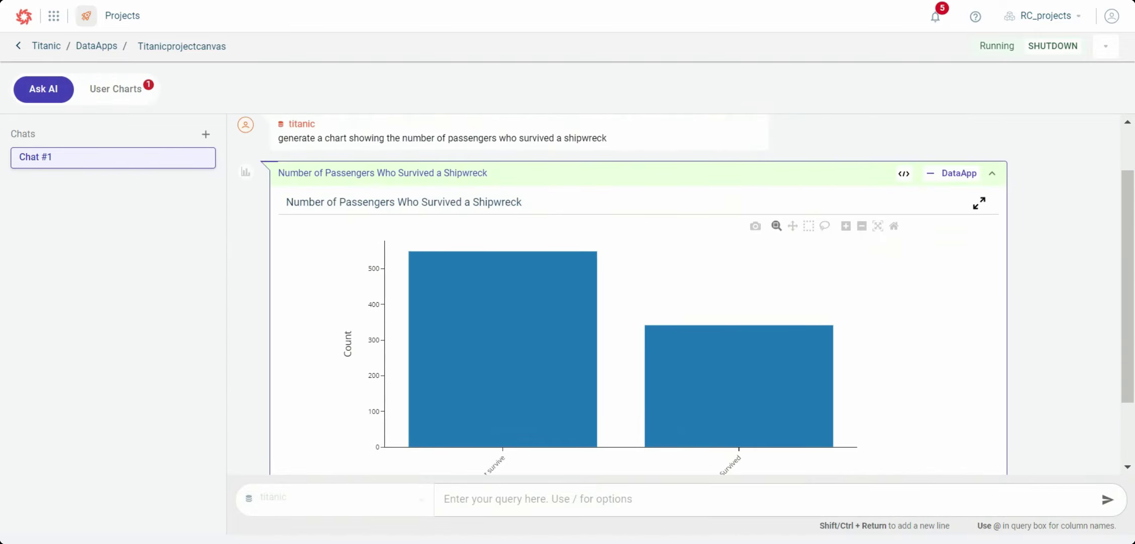